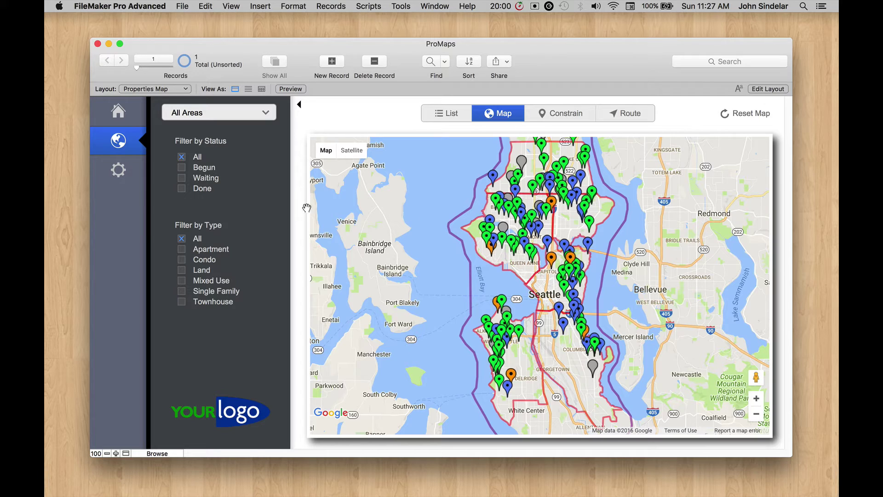
Pan the Seattle property map slightly and put it in Constrain mode with circle and polygon options
{"action": "left_click", "coordinate": [181, 168]}
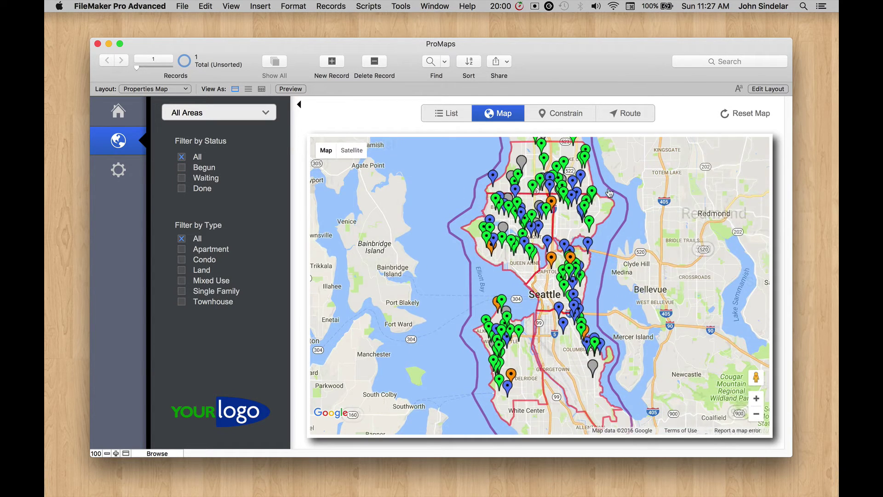
{"action": "left_click_drag", "start_coordinate": [634, 260], "coordinate": [624, 271]}
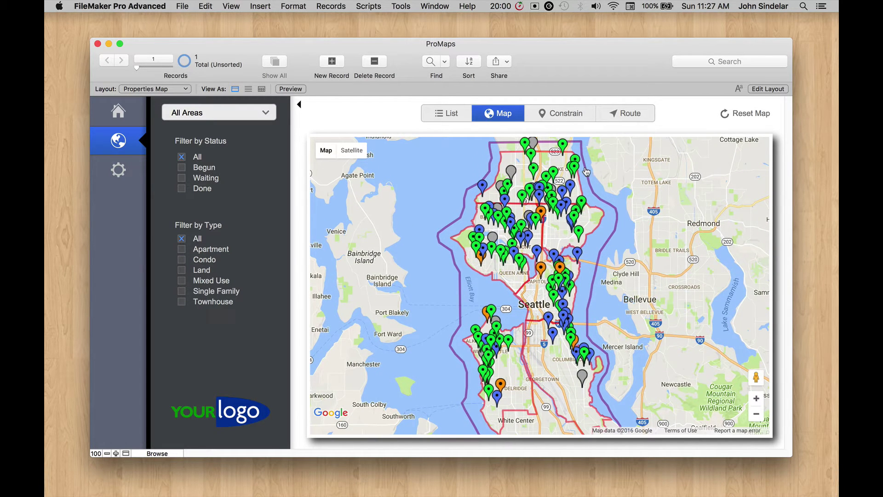
{"action": "left_click", "coordinate": [565, 117]}
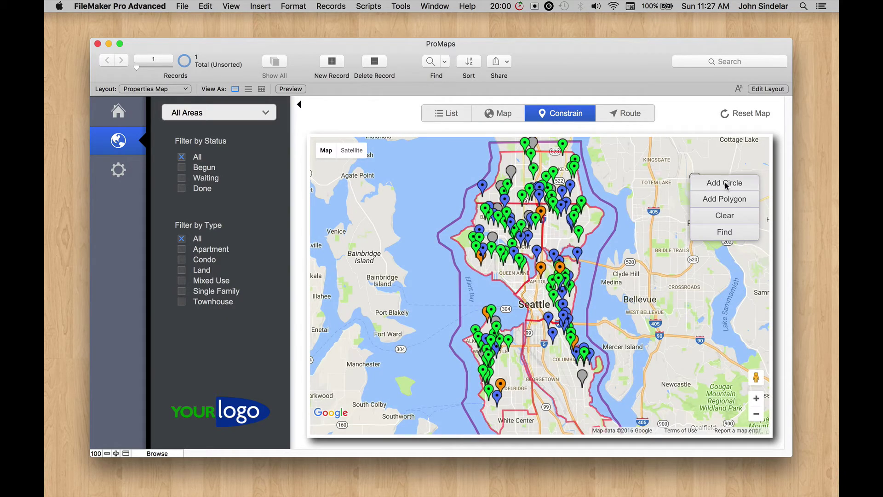
Add a circle constraint, enlarge it over north-central Seattle, and find the properties inside
{"action": "left_click", "coordinate": [725, 182]}
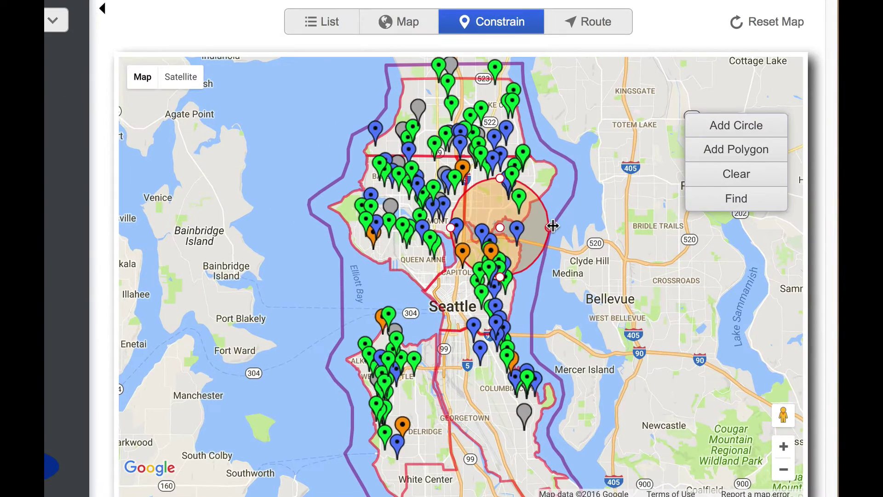
{"action": "left_click_drag", "start_coordinate": [550, 228], "coordinate": [598, 227]}
{"action": "left_click", "coordinate": [761, 198]}
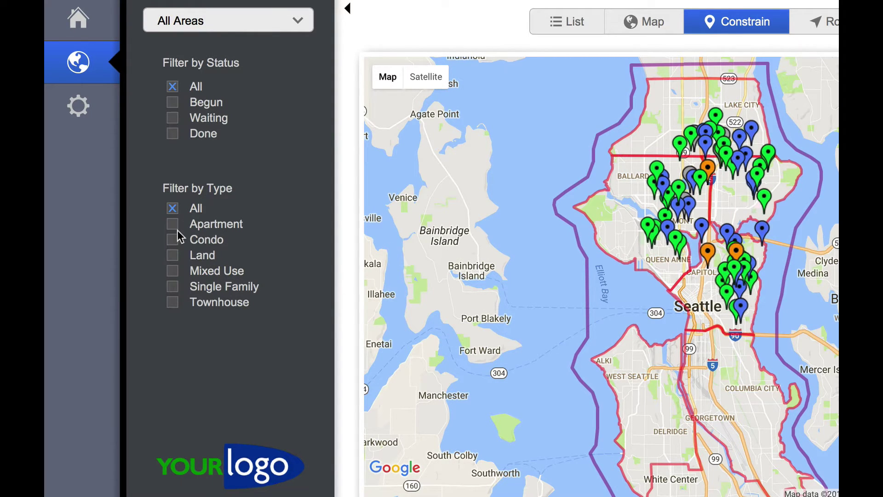
Filter to Single Family type with Begun and Waiting status, and list the 32 matching records
{"action": "left_click", "coordinate": [172, 283]}
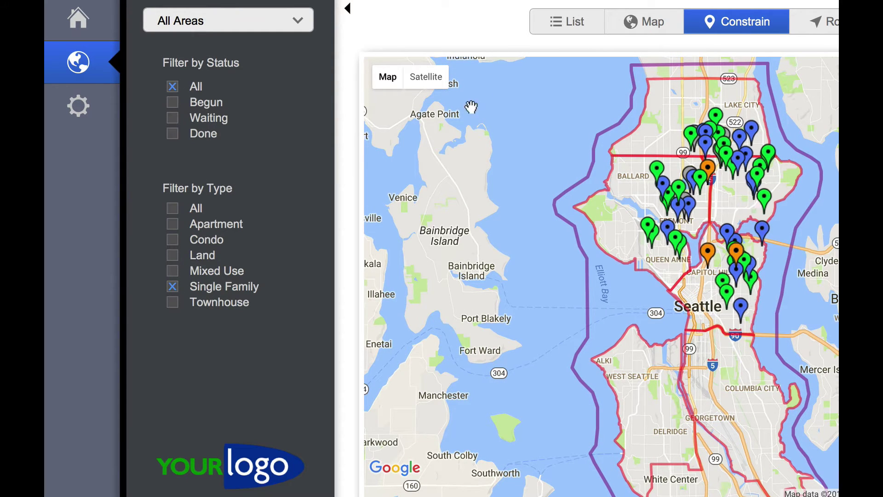
{"action": "left_click", "coordinate": [172, 117]}
{"action": "left_click", "coordinate": [172, 102]}
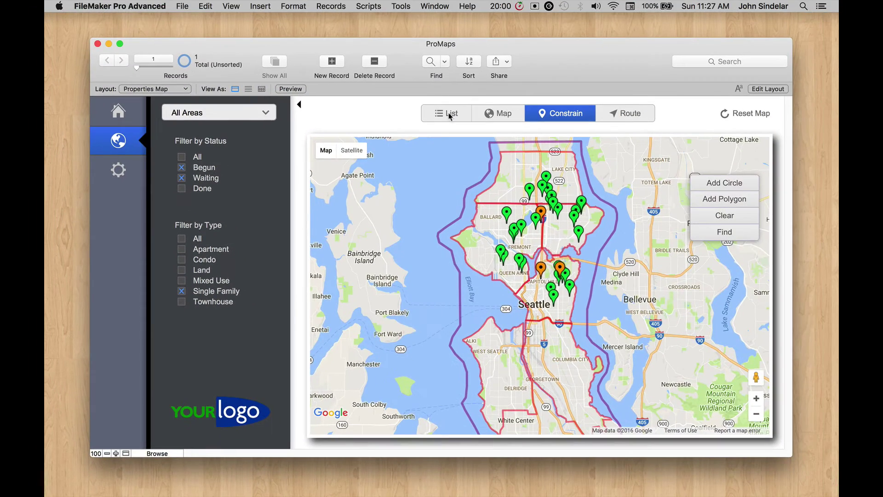
{"action": "left_click", "coordinate": [445, 113]}
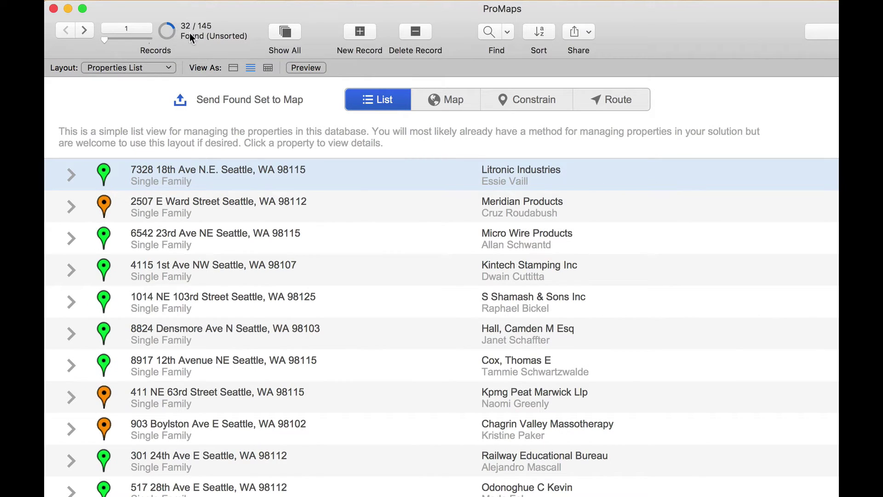
Scroll through the 32 found properties in the list, then return to the Constrain map
{"action": "scroll", "coordinate": [361, 318], "scroll_direction": "down", "scroll_amount": 4}
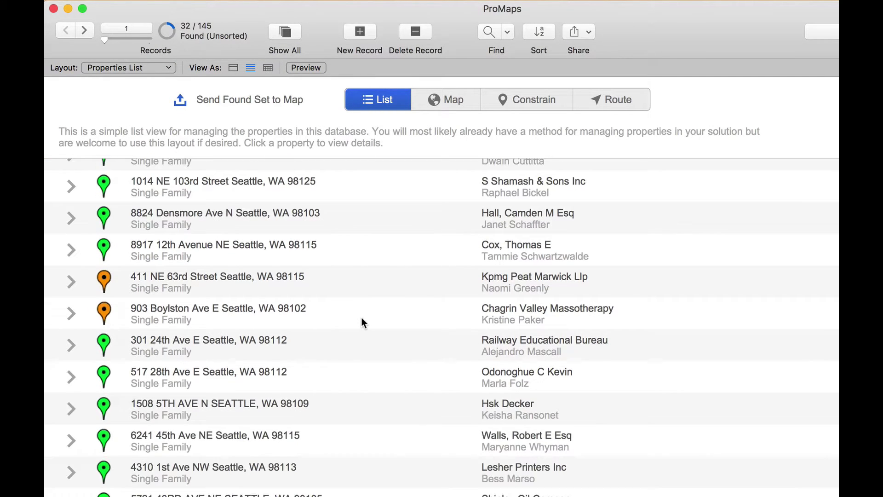
{"action": "scroll", "coordinate": [362, 318], "scroll_direction": "up", "scroll_amount": 4}
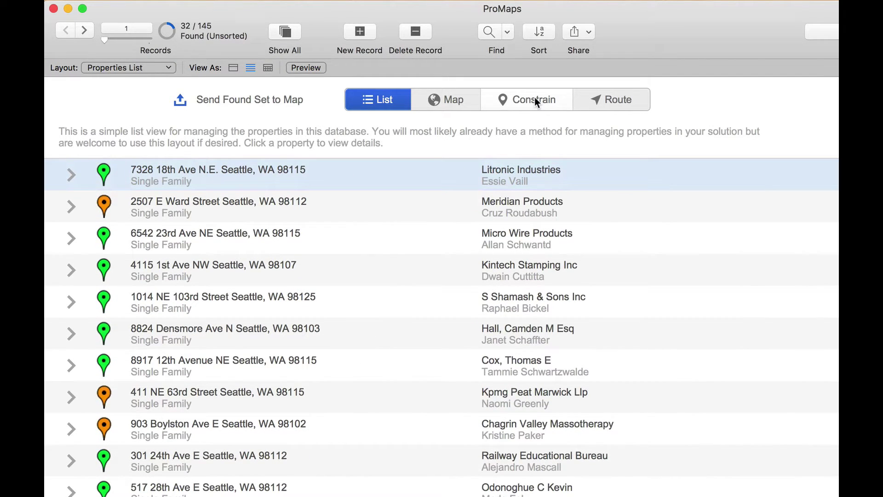
{"action": "left_click", "coordinate": [534, 98]}
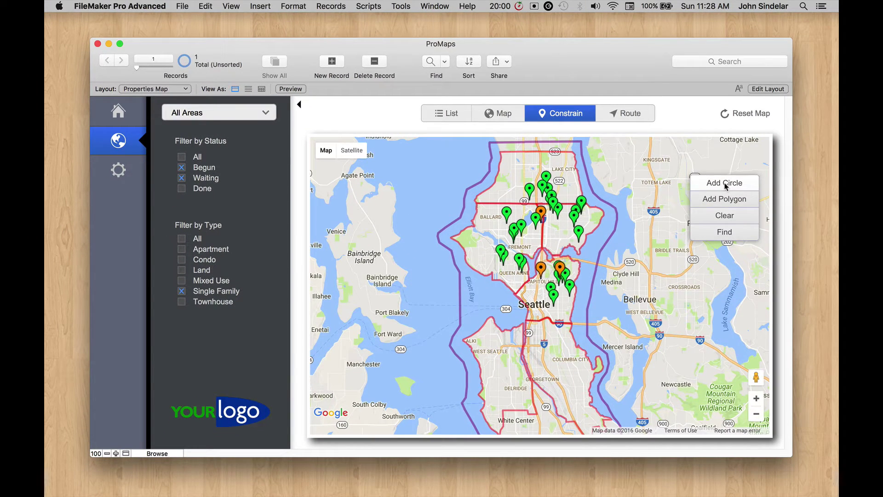
Place a circle over north Seattle, find the properties inside, and list the 14 found records
{"action": "left_click", "coordinate": [725, 183]}
{"action": "left_click_drag", "start_coordinate": [574, 219], "coordinate": [554, 222]}
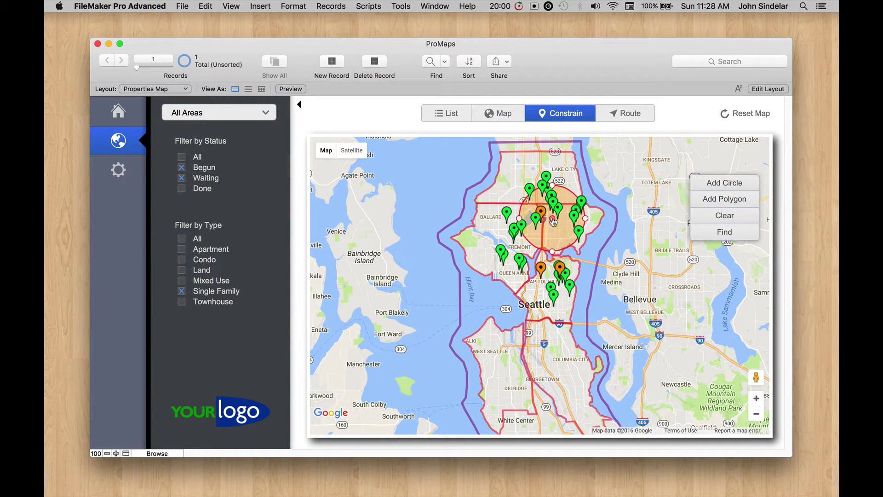
{"action": "left_click", "coordinate": [727, 230]}
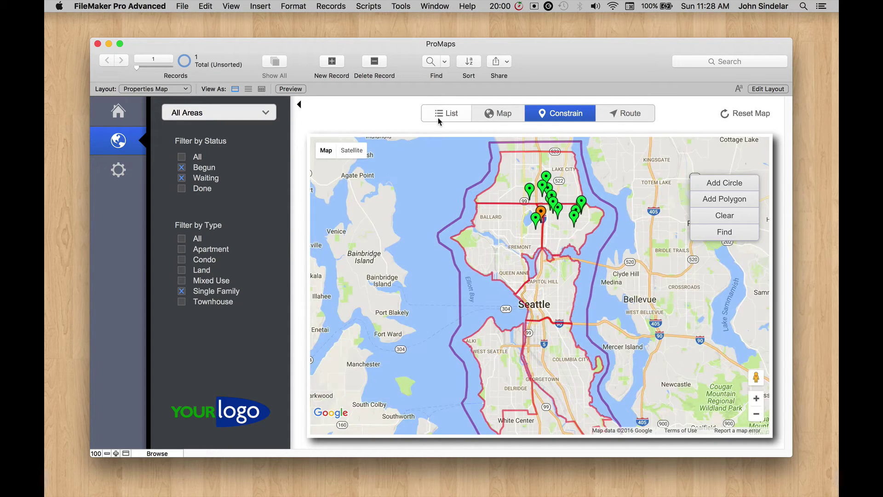
{"action": "left_click", "coordinate": [439, 115]}
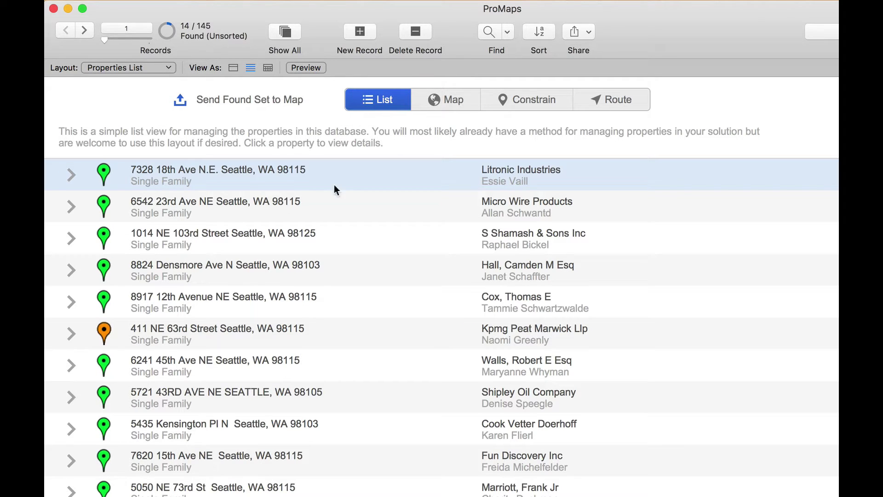
Set the Status and Type filters back to All and reset the map
{"action": "left_click", "coordinate": [520, 97]}
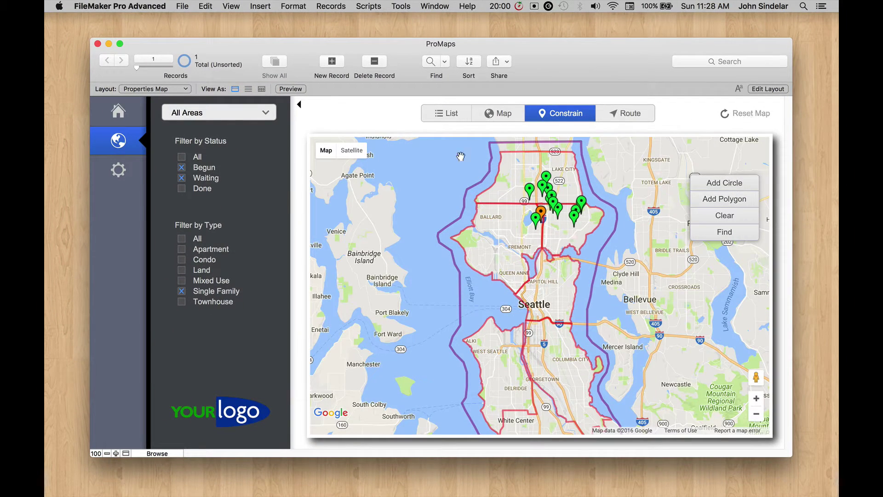
{"action": "left_click", "coordinate": [197, 157]}
{"action": "left_click", "coordinate": [198, 239]}
{"action": "left_click", "coordinate": [732, 115]}
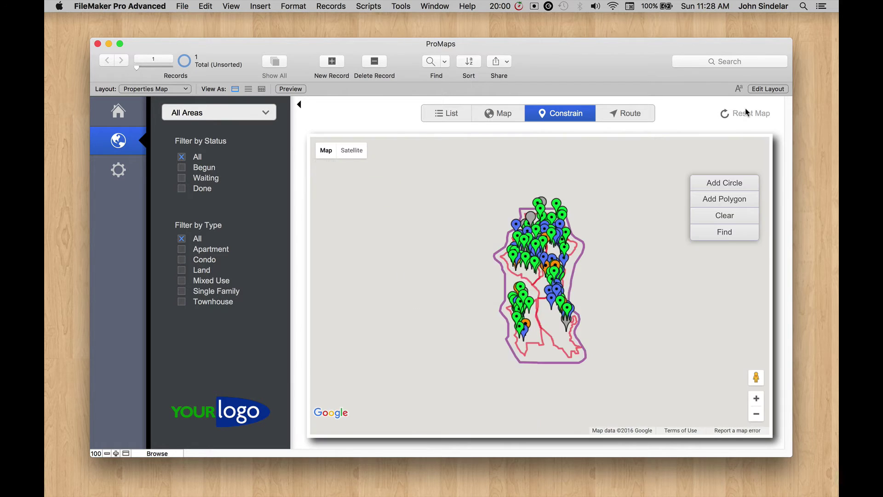
Add and clear a circle, view all 145 properties as a list, and return to Constrain
{"action": "left_click", "coordinate": [725, 183]}
{"action": "mouse_move", "coordinate": [643, 216]}
{"action": "left_mouse_down"}
{"action": "mouse_move", "coordinate": [584, 236]}
{"action": "mouse_move", "coordinate": [582, 227]}
{"action": "left_mouse_up"}
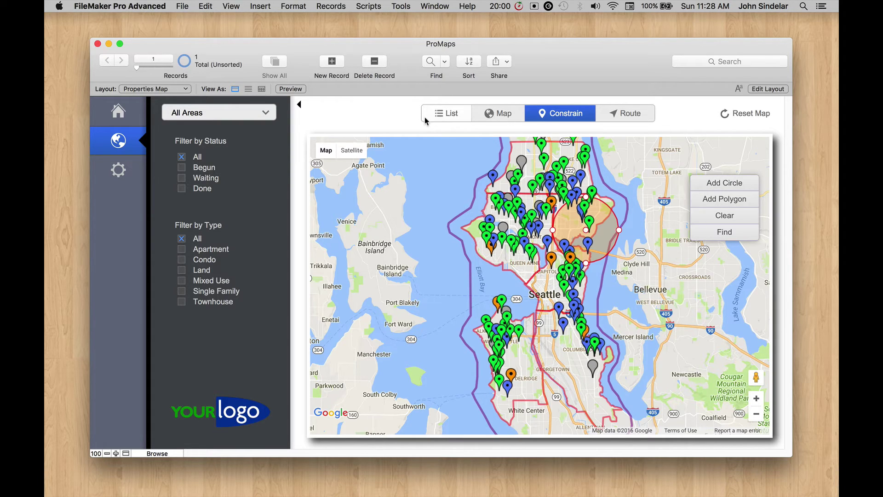
{"action": "left_click", "coordinate": [711, 216]}
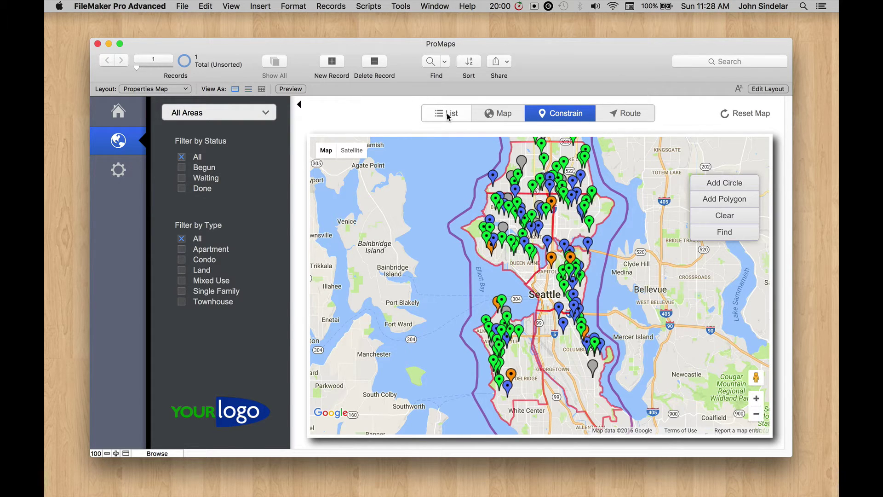
{"action": "left_click", "coordinate": [447, 113]}
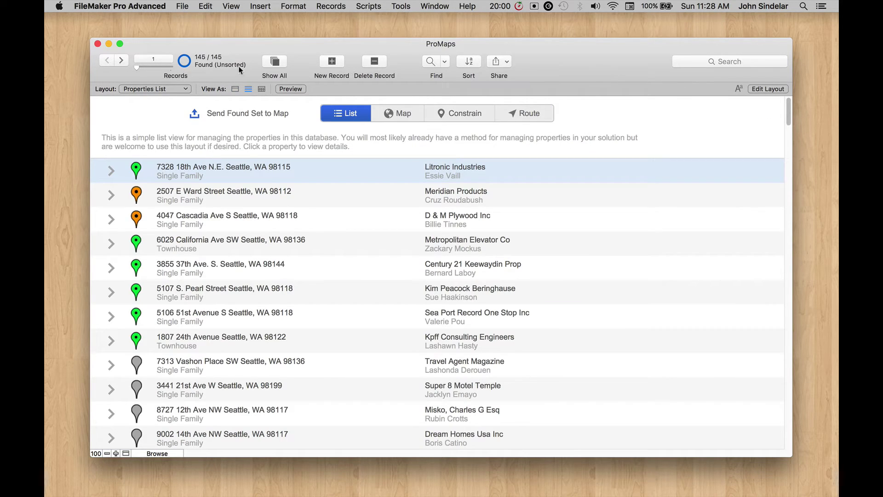
{"action": "left_click", "coordinate": [458, 113]}
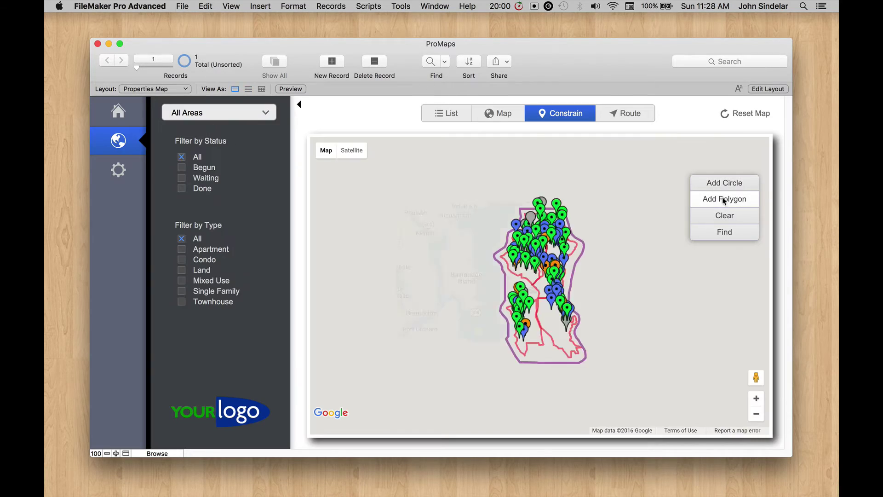
Add a circle, move it over central Seattle, and find the properties inside
{"action": "left_click", "coordinate": [727, 182]}
{"action": "mouse_move", "coordinate": [581, 249]}
{"action": "left_mouse_down"}
{"action": "mouse_move", "coordinate": [608, 246]}
{"action": "mouse_move", "coordinate": [589, 245]}
{"action": "left_mouse_up"}
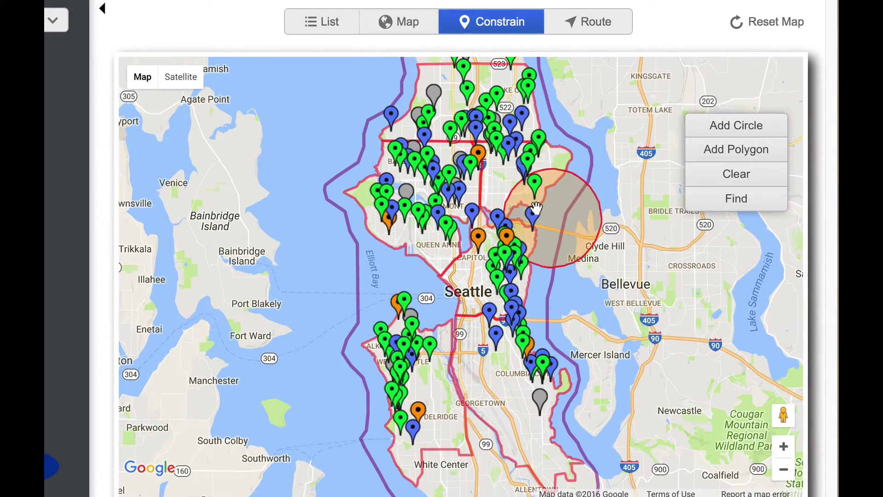
{"action": "left_click_drag", "start_coordinate": [536, 219], "coordinate": [541, 243]}
{"action": "left_click", "coordinate": [737, 198]}
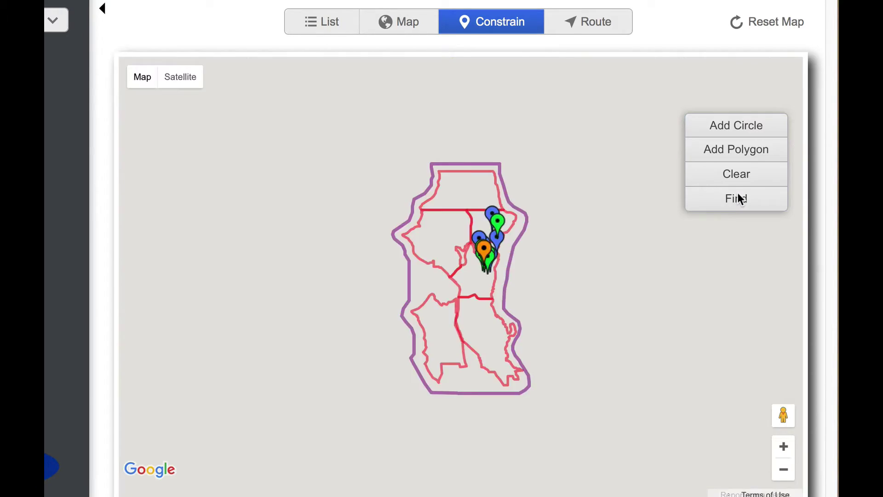
Place a new circle at Ballard, double its radius, move it over central Seattle, and find again
{"action": "left_click", "coordinate": [735, 132]}
{"action": "left_click", "coordinate": [432, 140]}
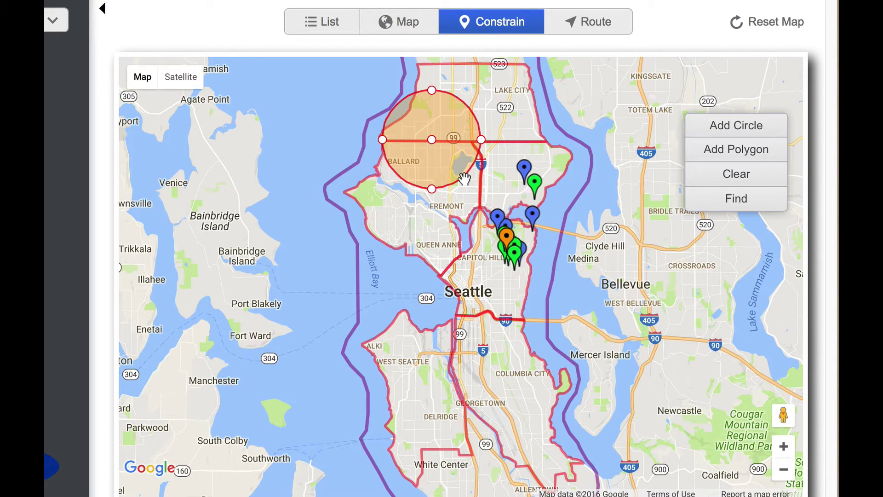
{"action": "left_click_drag", "start_coordinate": [481, 139], "coordinate": [527, 140]}
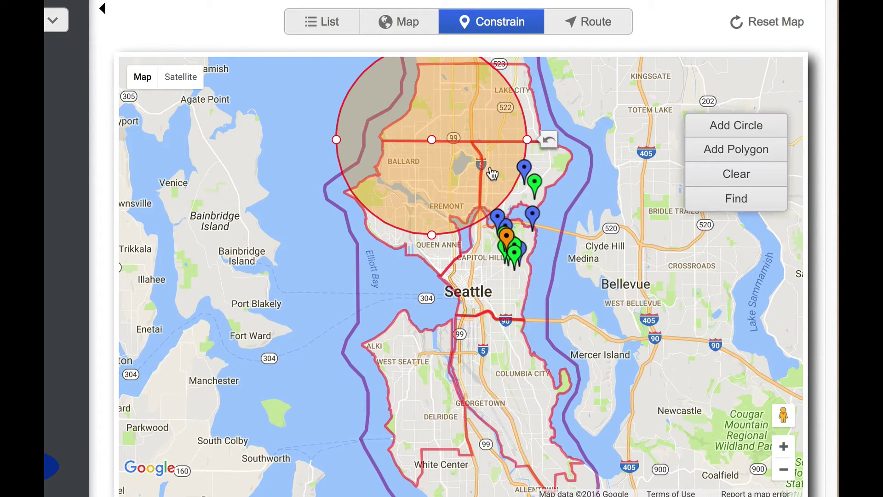
{"action": "left_click_drag", "start_coordinate": [480, 154], "coordinate": [520, 188]}
{"action": "left_click_drag", "start_coordinate": [463, 164], "coordinate": [536, 239]}
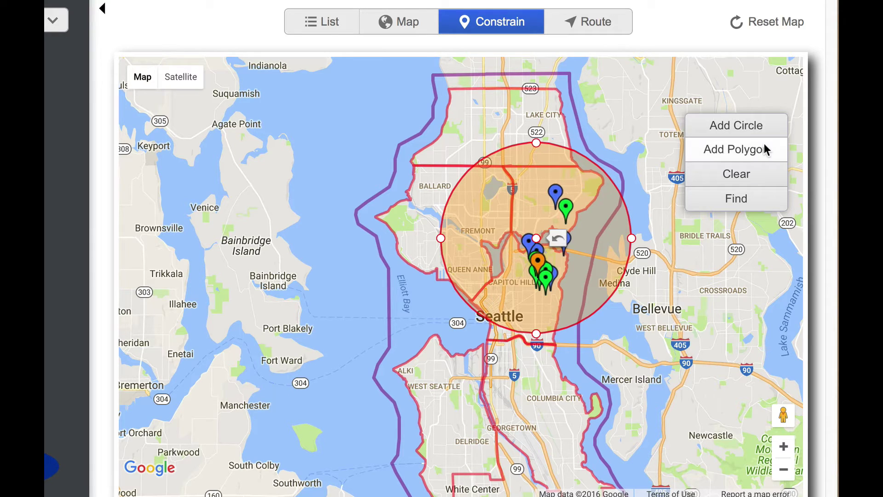
{"action": "left_click", "coordinate": [736, 198]}
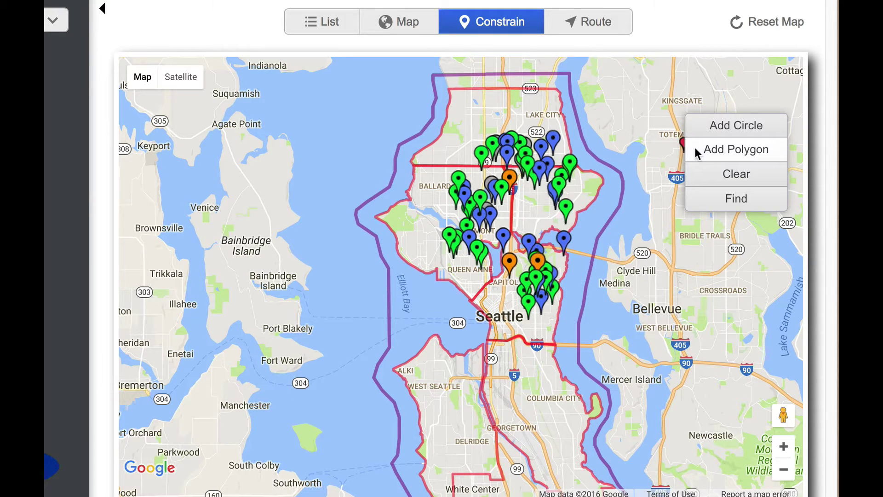
Zoom in two levels and draw a triangle polygon via Fremont, Lower Queen Anne and Capitol Hill
{"action": "left_click", "coordinate": [782, 449]}
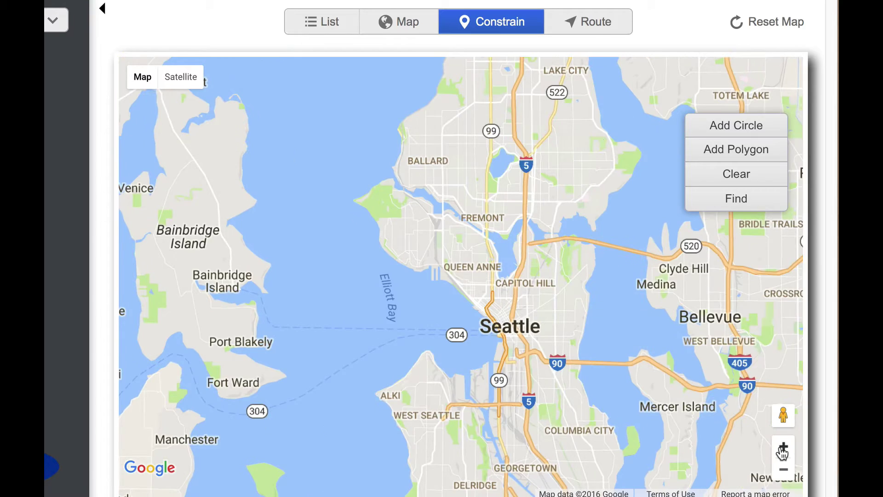
{"action": "left_click", "coordinate": [783, 448]}
{"action": "left_click", "coordinate": [737, 150]}
{"action": "left_click", "coordinate": [451, 115]}
{"action": "left_click", "coordinate": [459, 289]}
{"action": "left_click", "coordinate": [617, 239]}
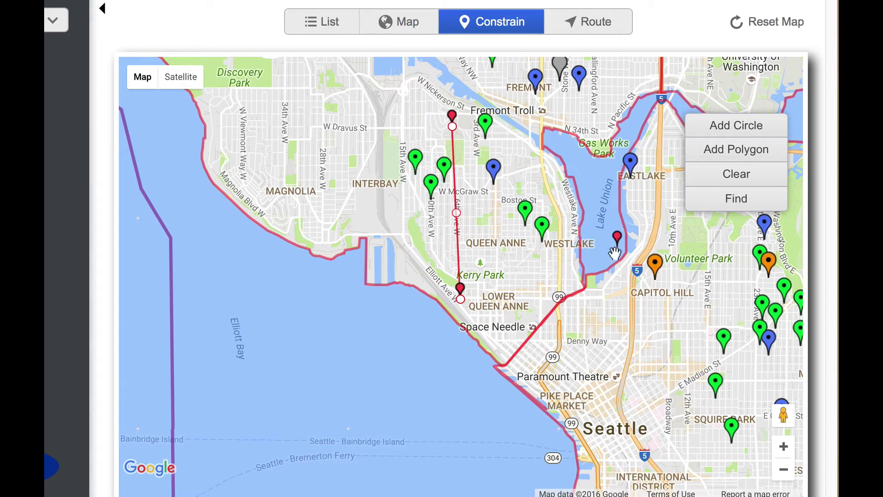
{"action": "double_click", "coordinate": [637, 319]}
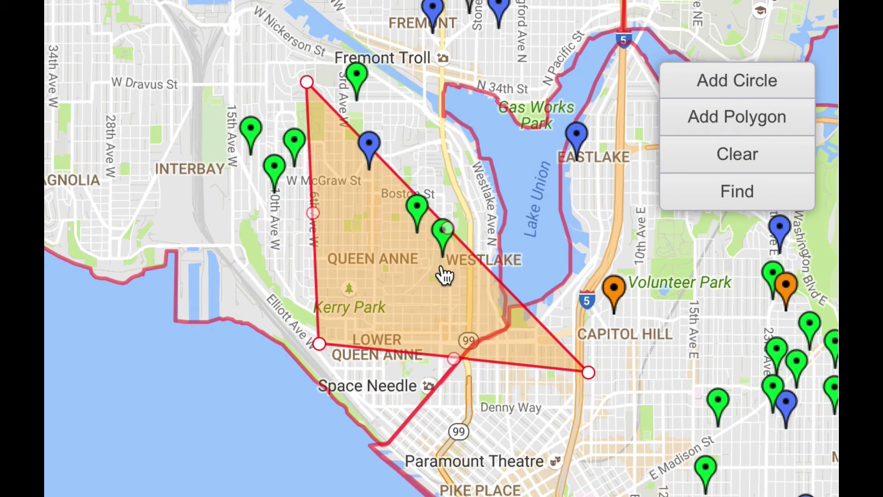
Extend the polygon with extra corners over Eastlake and Capitol Hill, then clear it
{"action": "left_click_drag", "start_coordinate": [450, 232], "coordinate": [581, 95]}
{"action": "left_click_drag", "start_coordinate": [590, 245], "coordinate": [644, 229]}
{"action": "left_click_drag", "start_coordinate": [637, 305], "coordinate": [652, 313]}
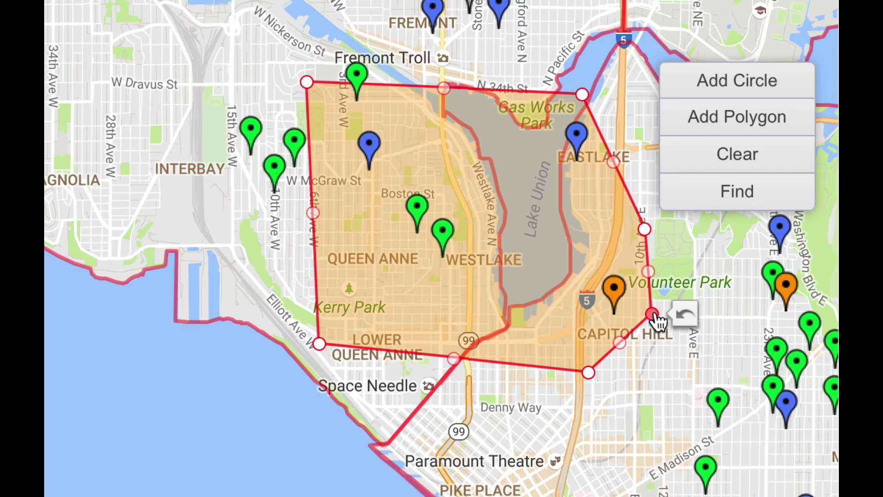
{"action": "left_click_drag", "start_coordinate": [620, 343], "coordinate": [644, 361]}
{"action": "left_click_drag", "start_coordinate": [648, 271], "coordinate": [670, 271]}
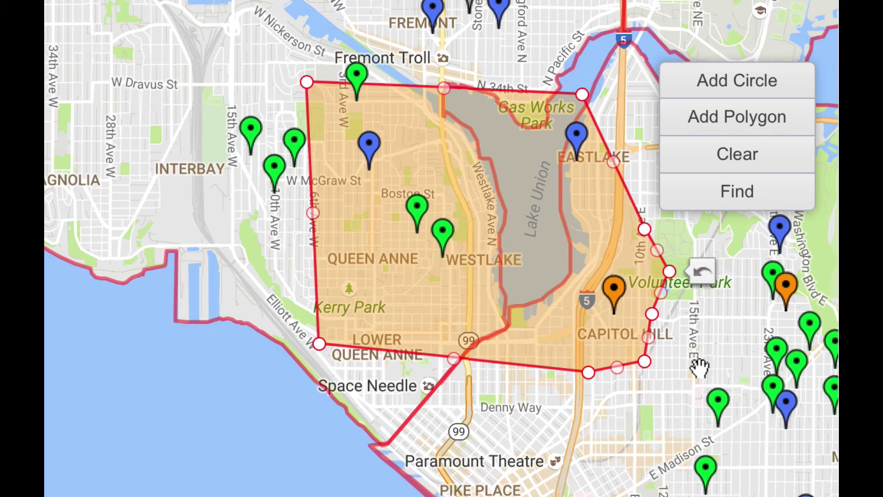
{"action": "left_click", "coordinate": [738, 155]}
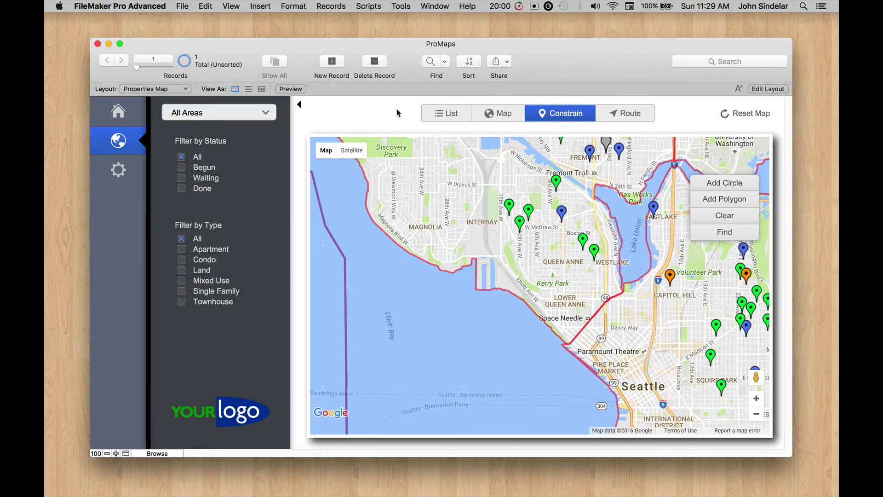
Reset the map to all of Seattle, then omit list records until 126 of 145 remain
{"action": "left_click_drag", "start_coordinate": [554, 153], "coordinate": [537, 199]}
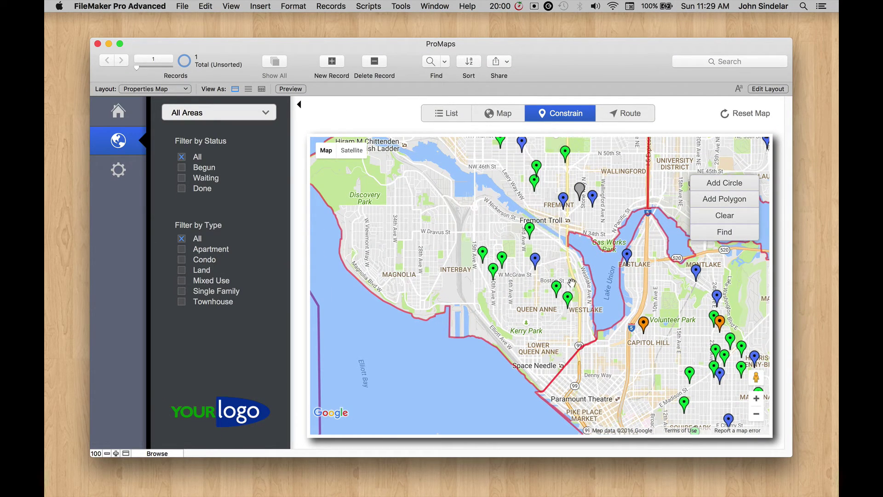
{"action": "left_click", "coordinate": [748, 116]}
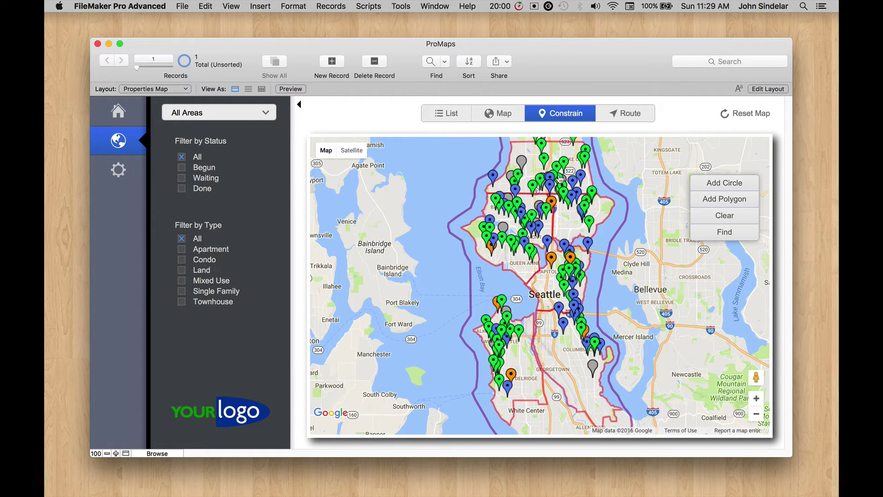
{"action": "left_click", "coordinate": [442, 117]}
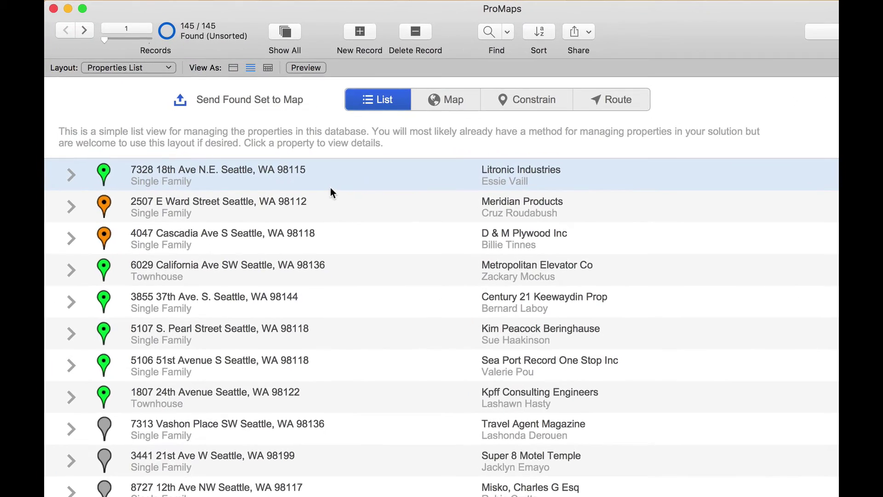
{"action": "key", "text": "super+t"}
{"action": "key", "text": "super+t"}
{"action": "key", "text": "super+t"}
{"action": "key", "text": "super+t"}
{"action": "key", "text": "super+t"}
{"action": "key", "text": "super+t"}
{"action": "key", "text": "super+t"}
{"action": "key", "text": "super+t"}
{"action": "key", "text": "super+t"}
{"action": "key", "text": "super+t"}
{"action": "key", "text": "super+t"}
{"action": "key", "text": "super+t"}
{"action": "key", "text": "super+t"}
{"action": "key", "text": "super+t"}
{"action": "key", "text": "super+t"}
{"action": "key", "text": "super+t"}
{"action": "key", "text": "super+t"}
{"action": "key", "text": "super+t"}
{"action": "key", "text": "super+t"}
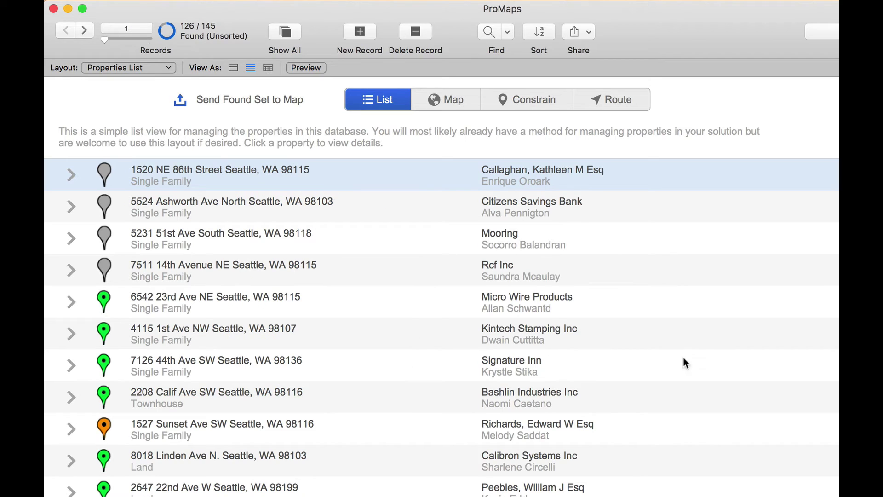
Omit records from the seventh property onward, show only omitted records, and map those 24
{"action": "left_click", "coordinate": [726, 371]}
{"action": "key", "text": "super+t"}
{"action": "key", "text": "super+t"}
{"action": "key", "text": "super+t"}
{"action": "key", "text": "super+t"}
{"action": "key", "text": "super+t"}
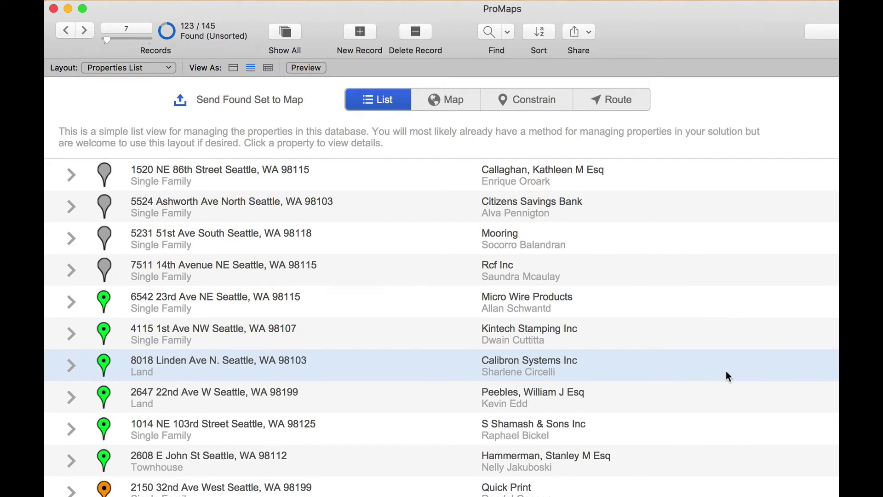
{"action": "left_click", "coordinate": [172, 35]}
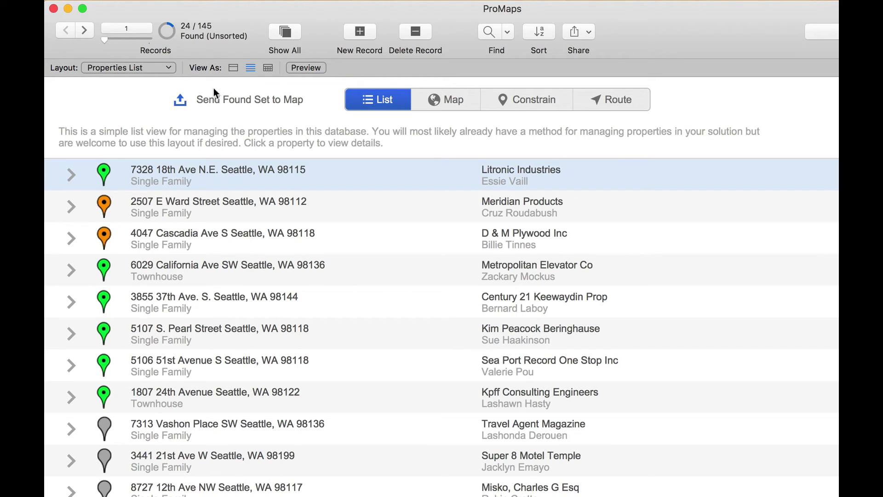
{"action": "left_click", "coordinate": [228, 98]}
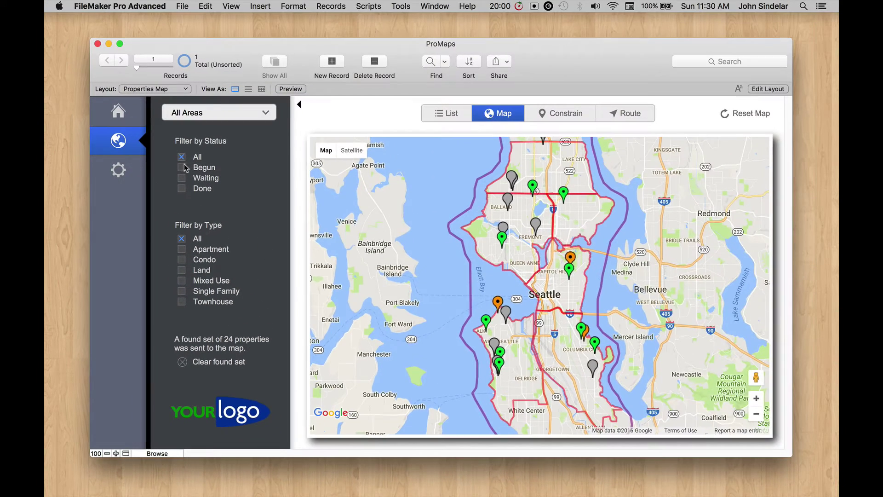
Filter the map to Begun properties, restore All statuses, and switch to Constrain mode
{"action": "left_click", "coordinate": [182, 168]}
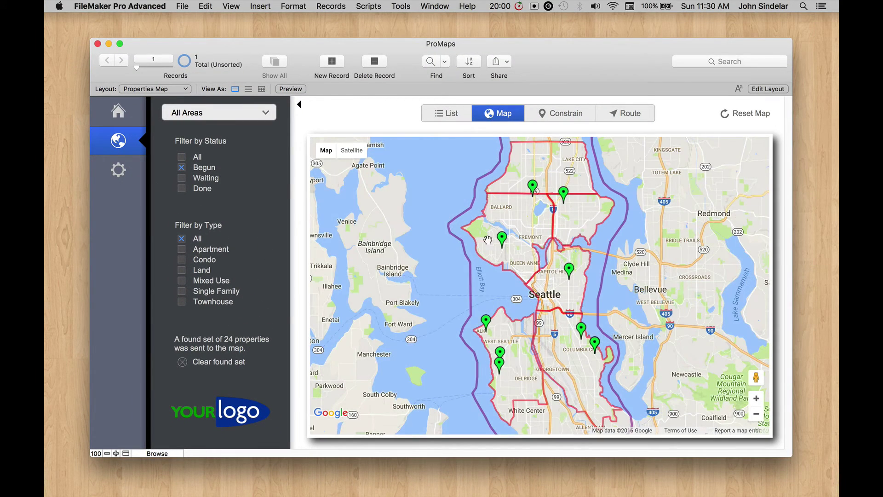
{"action": "left_click", "coordinate": [182, 157]}
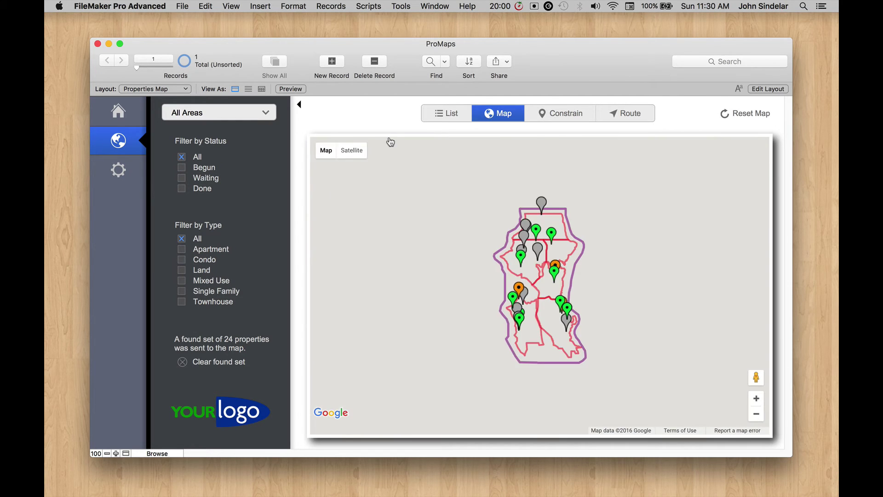
{"action": "left_click", "coordinate": [560, 113]}
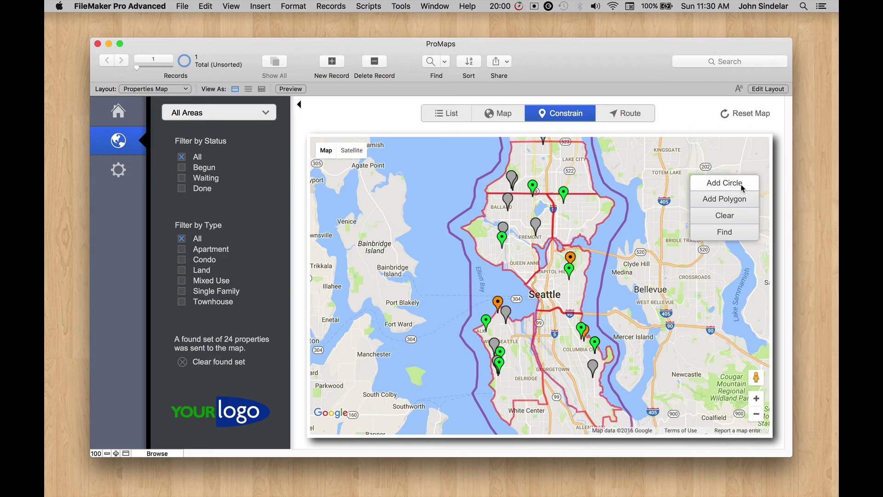
Place a circle constraint over Fremont and find the properties inside it
{"action": "left_click", "coordinate": [724, 183]}
{"action": "mouse_move", "coordinate": [576, 208]}
{"action": "left_mouse_down"}
{"action": "mouse_move", "coordinate": [536, 218]}
{"action": "mouse_move", "coordinate": [538, 230]}
{"action": "mouse_move", "coordinate": [609, 238]}
{"action": "left_mouse_up"}
{"action": "left_click_drag", "start_coordinate": [587, 229], "coordinate": [602, 239]}
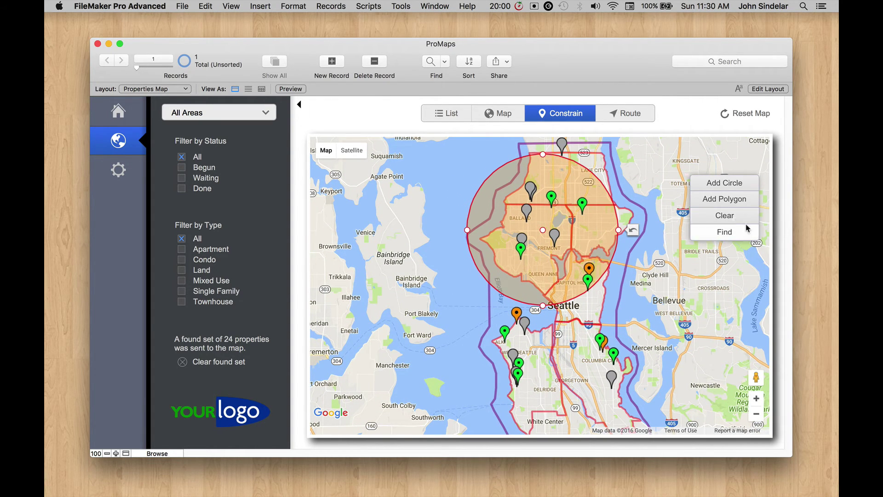
{"action": "left_click", "coordinate": [725, 233]}
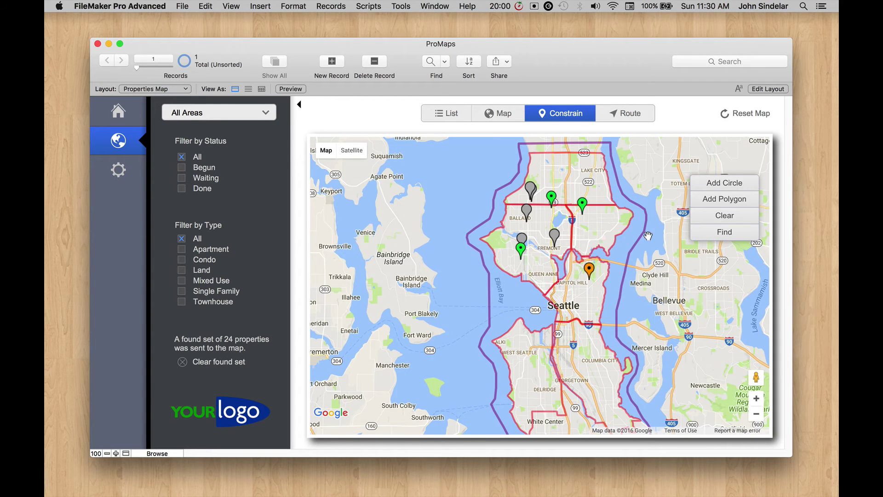
Add a circle over Ballard, enlarge it across north Seattle, find, and list the 12 results
{"action": "left_click", "coordinate": [712, 184]}
{"action": "left_click_drag", "start_coordinate": [556, 260], "coordinate": [500, 197]}
{"action": "left_click", "coordinate": [501, 198]}
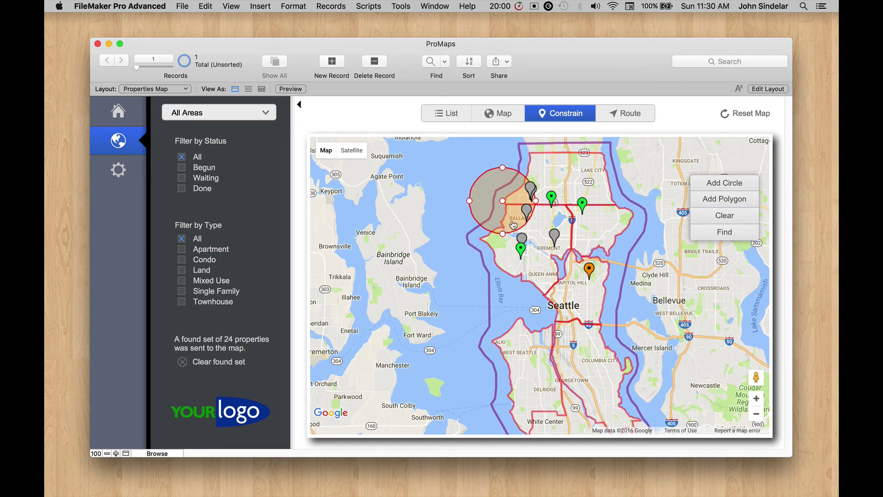
{"action": "left_click_drag", "start_coordinate": [503, 232], "coordinate": [504, 335]}
{"action": "left_click_drag", "start_coordinate": [455, 290], "coordinate": [467, 311]}
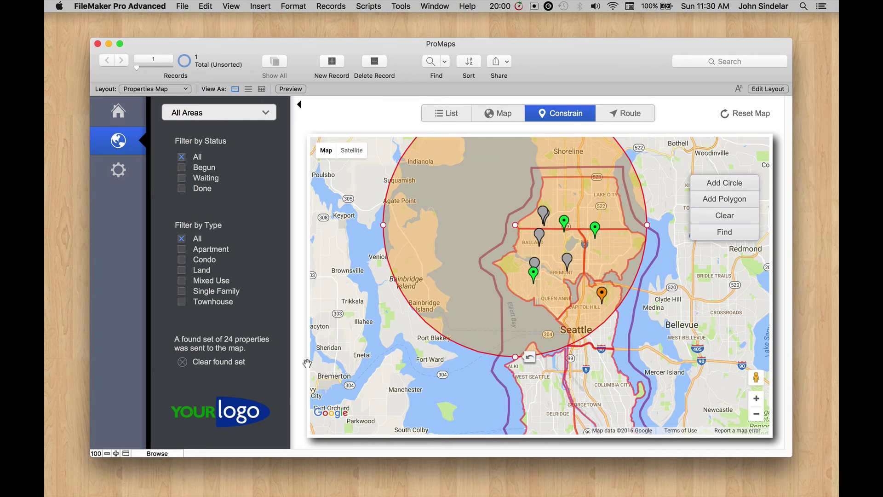
{"action": "left_click", "coordinate": [735, 232]}
{"action": "left_click", "coordinate": [440, 115]}
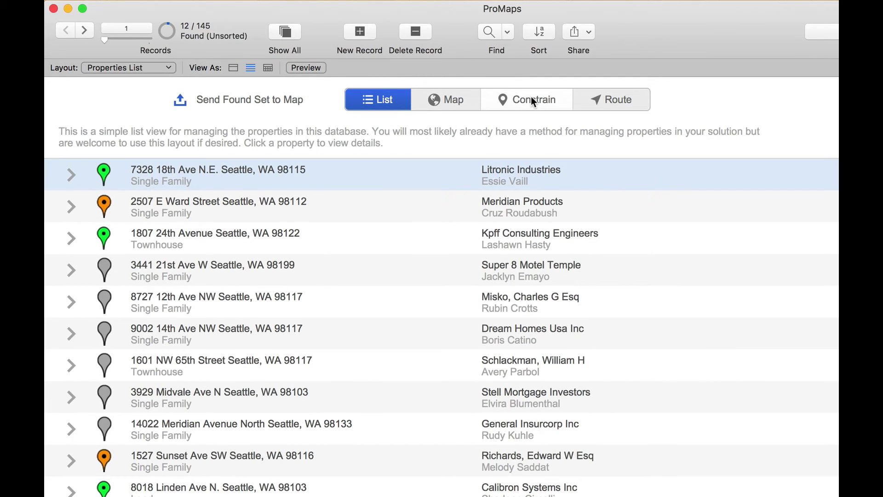
Clear the sent found set so all properties return, then list all 145 of 145 records
{"action": "left_click", "coordinate": [526, 102]}
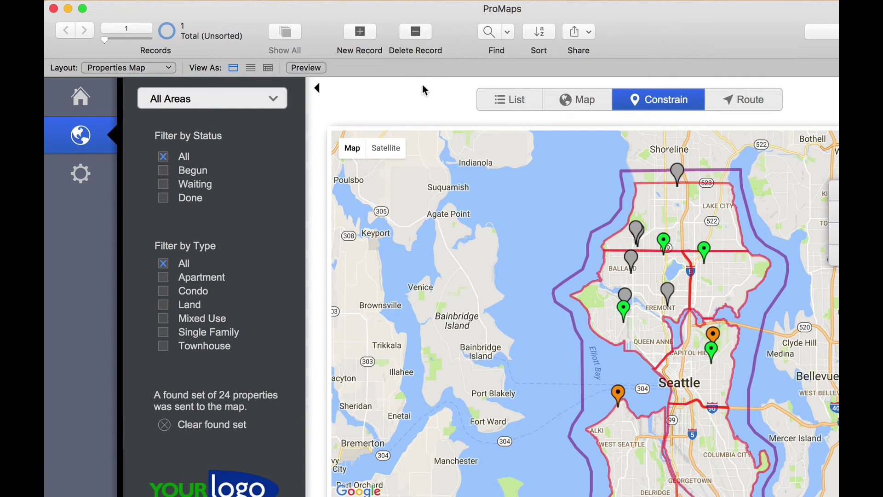
{"action": "left_click", "coordinate": [511, 102]}
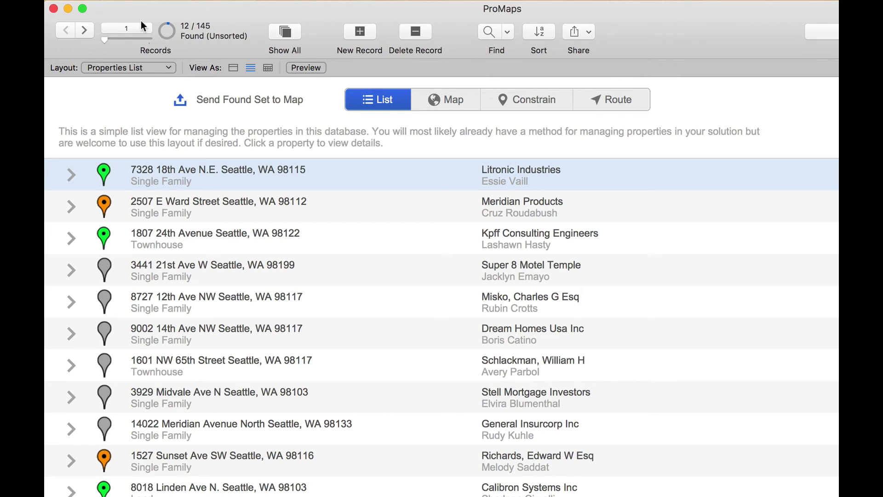
{"action": "left_click", "coordinate": [528, 97]}
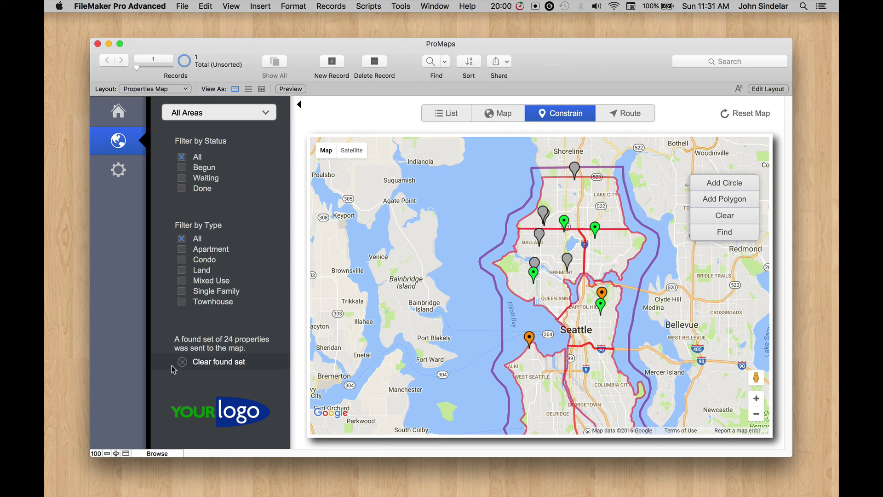
{"action": "left_click", "coordinate": [189, 359]}
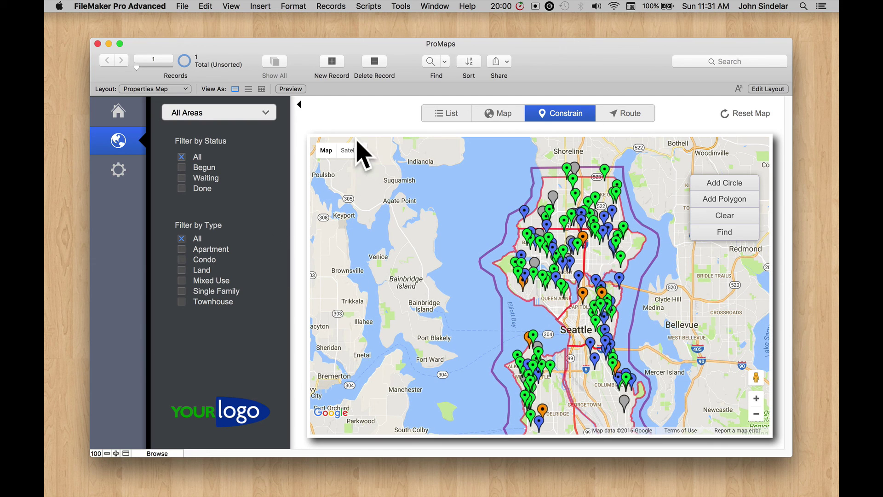
{"action": "left_click", "coordinate": [437, 118]}
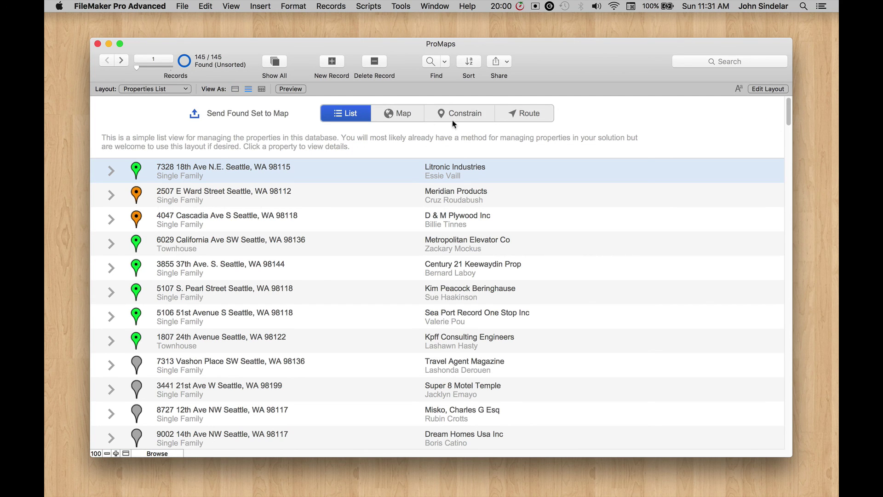